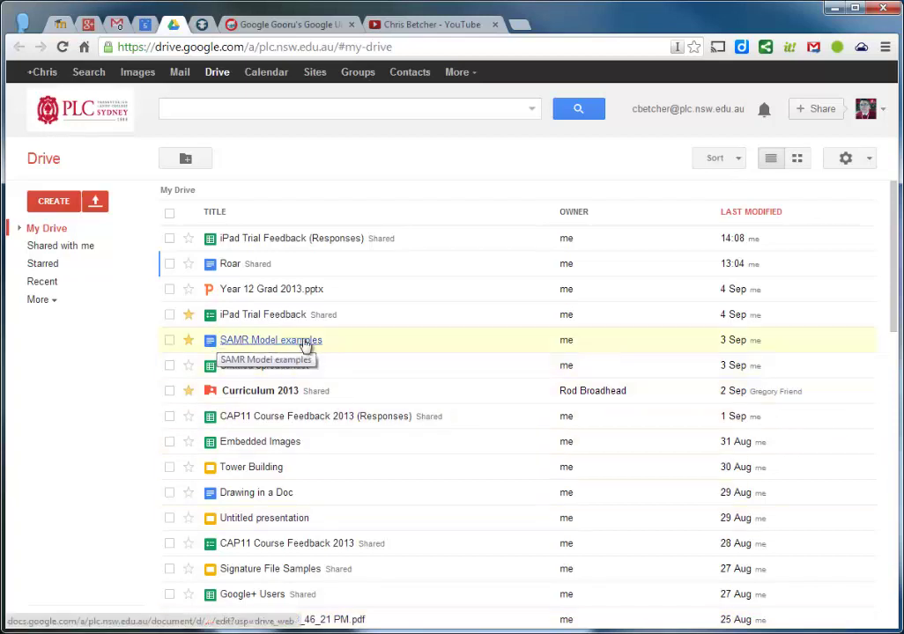
Step: Open the SAMR Model examples document from My Drive and look through its table
left_click(251, 342)
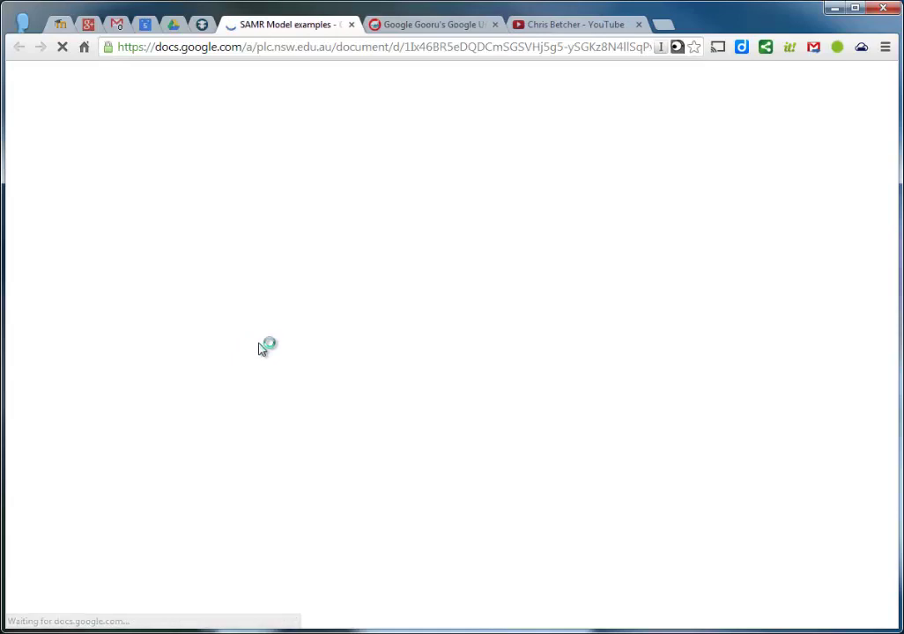
scroll(632, 352, "down", 10)
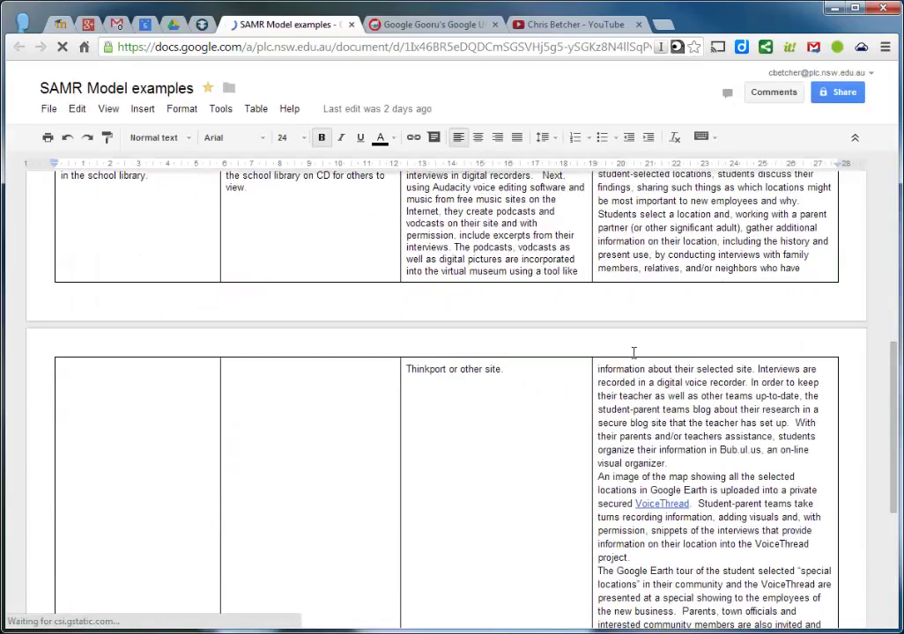
scroll(633, 353, "up", 6)
scroll(632, 352, "up", 5)
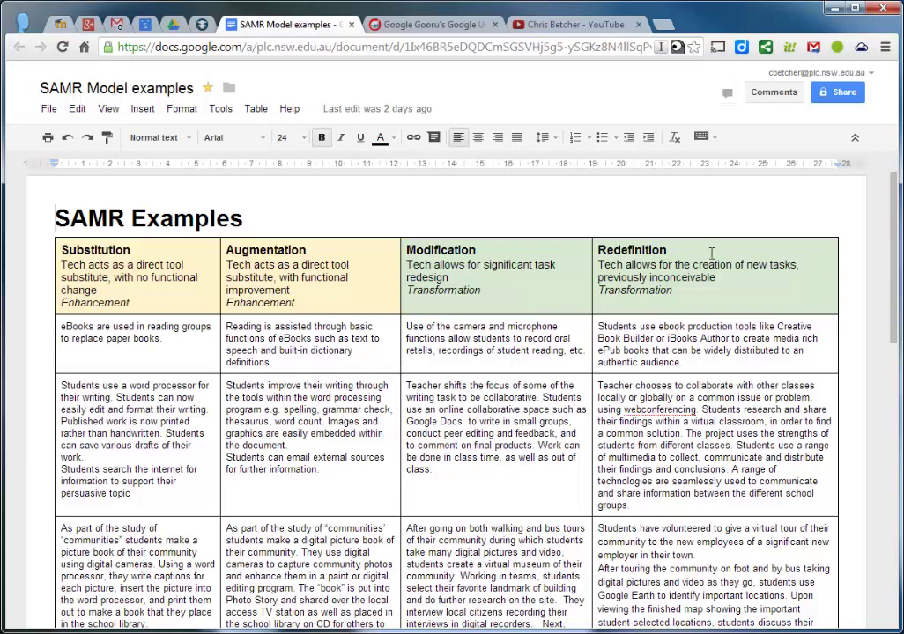
Step: Check who has access in the SAMR Model examples document's sharing settings, and close the document
left_click(839, 93)
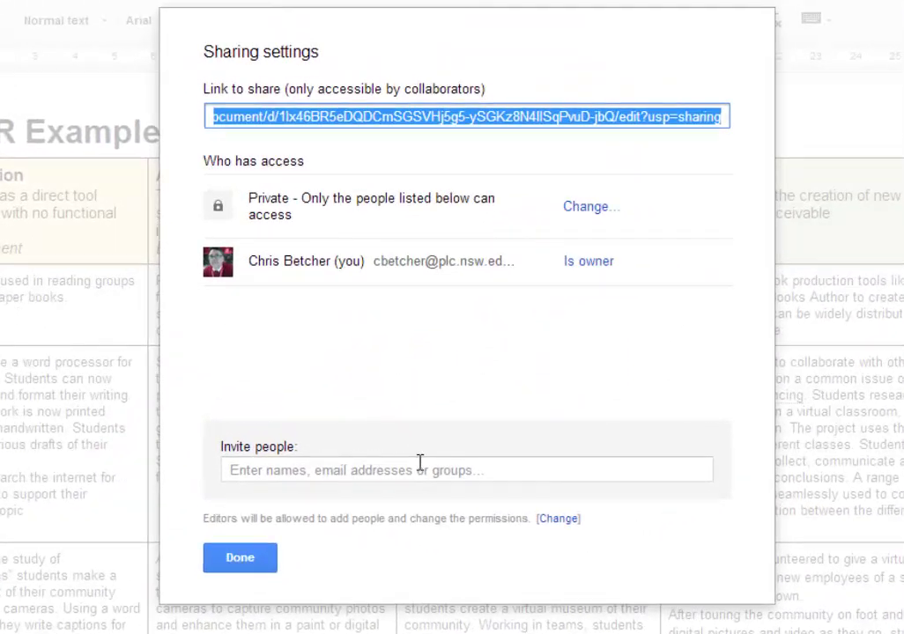
left_click(244, 561)
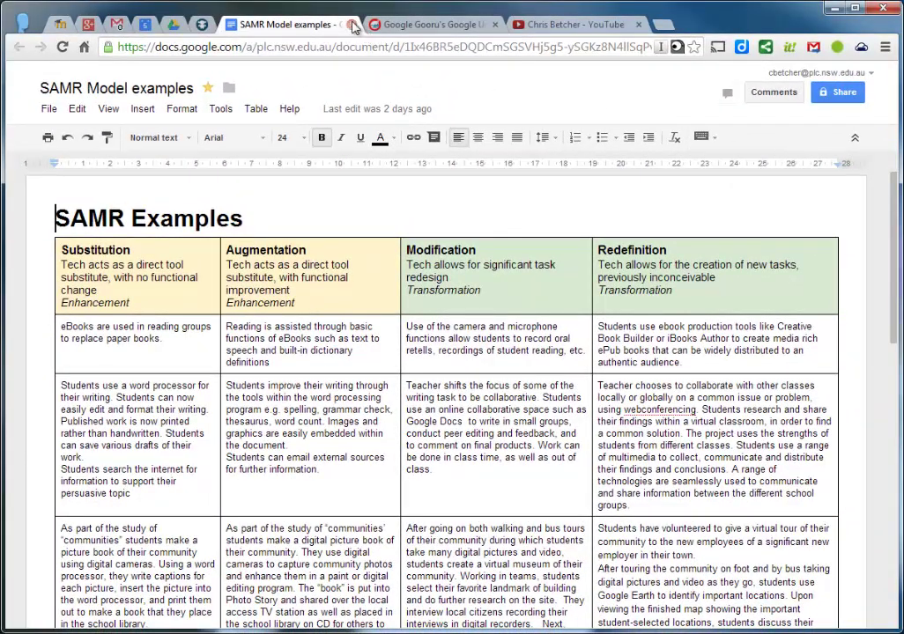
left_click(351, 24)
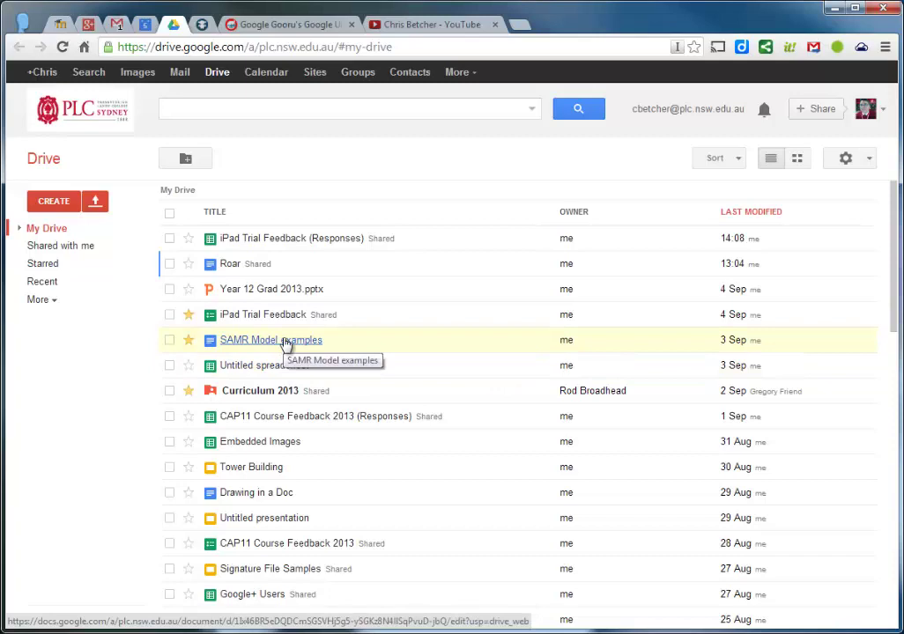
Step: Switch to Gmail and start a new email to the colleague suggested for "chr", with the subject "Take a look"
left_click(124, 29)
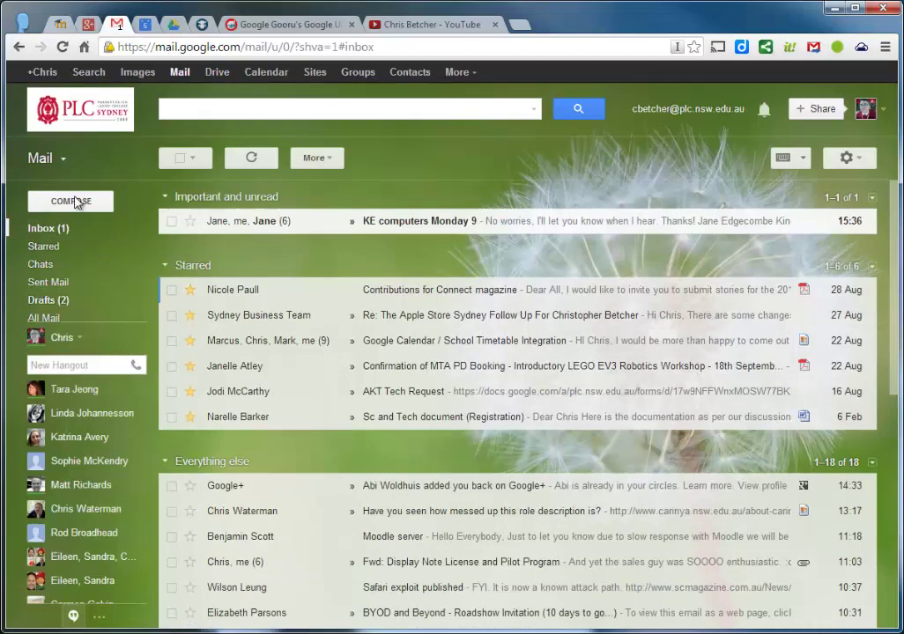
left_click(77, 202)
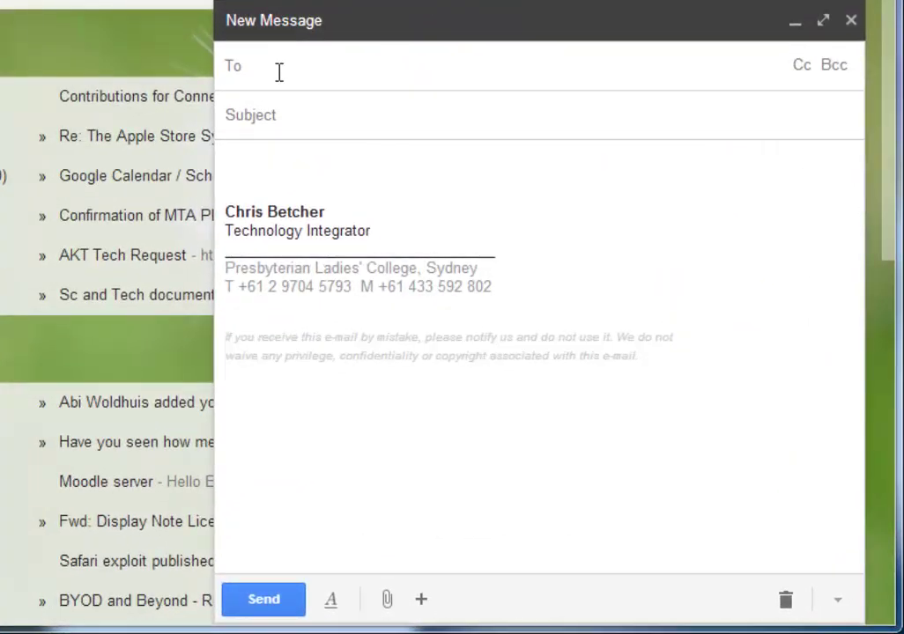
type("chr")
left_click(365, 121)
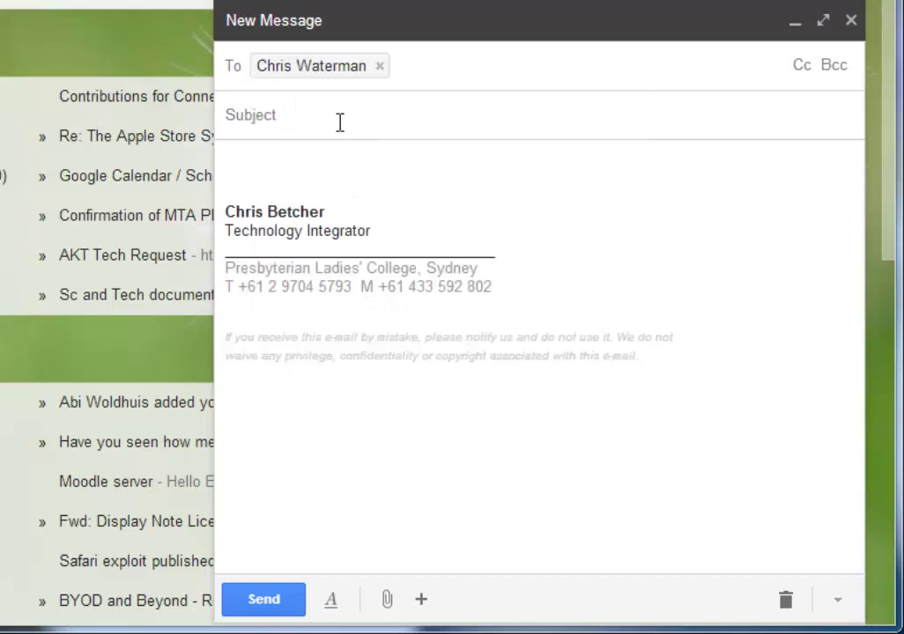
left_click(340, 122)
type("Take a lookm")
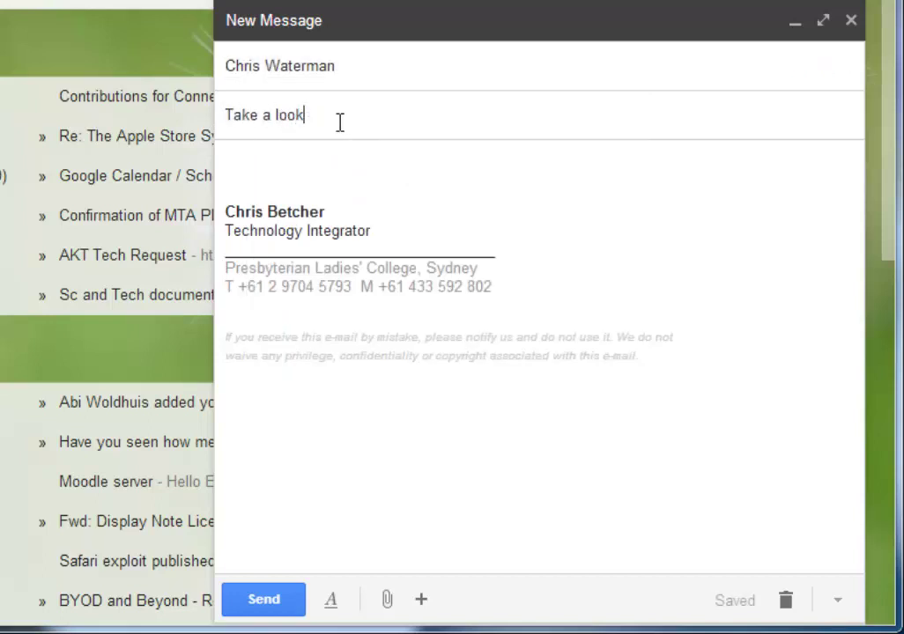
Step: Write "Here is that file you wanted" in the message body, followed by blank space above the signature
left_click(273, 170)
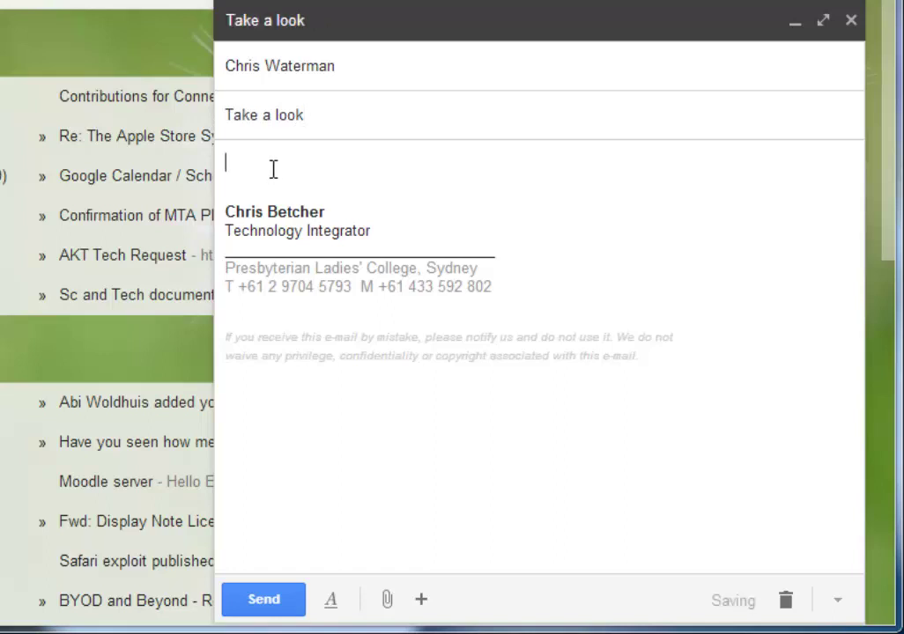
type("Here is that file you wated")
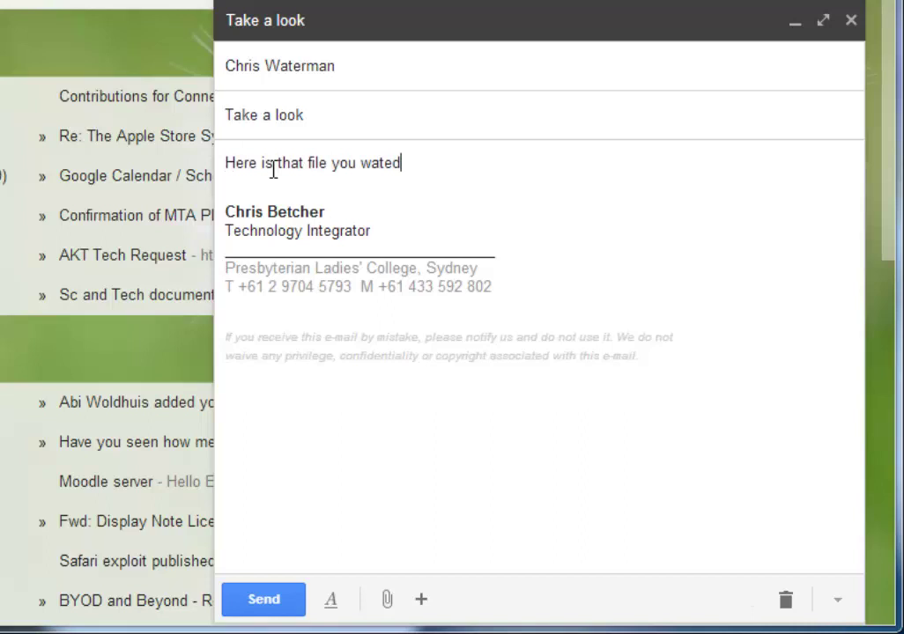
type("n")
left_click(427, 170)
key("Return")
key("Return")
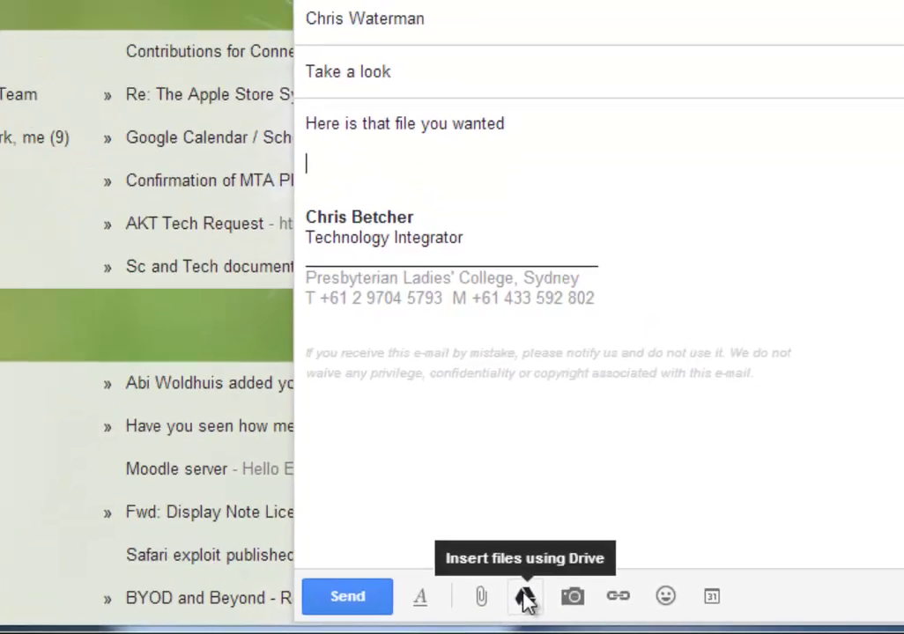
Step: Insert only the SAMR Model examples file from My Drive into the message
left_click(379, 583)
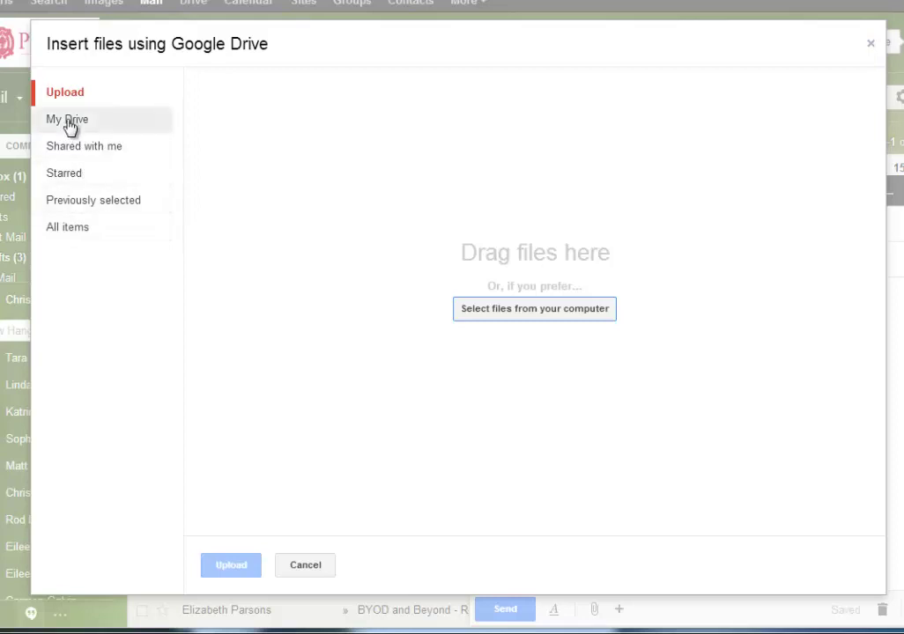
left_click(70, 123)
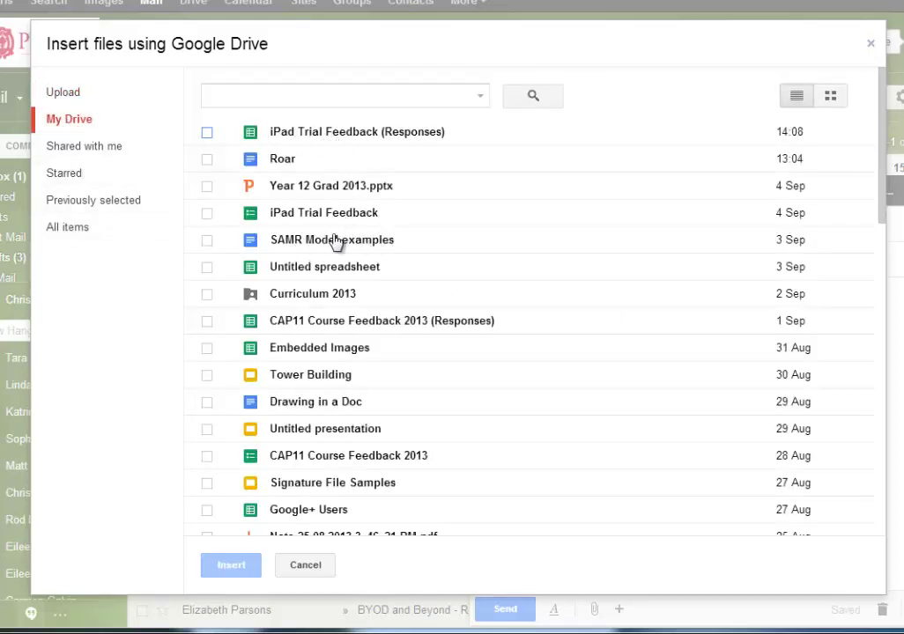
left_click(208, 241)
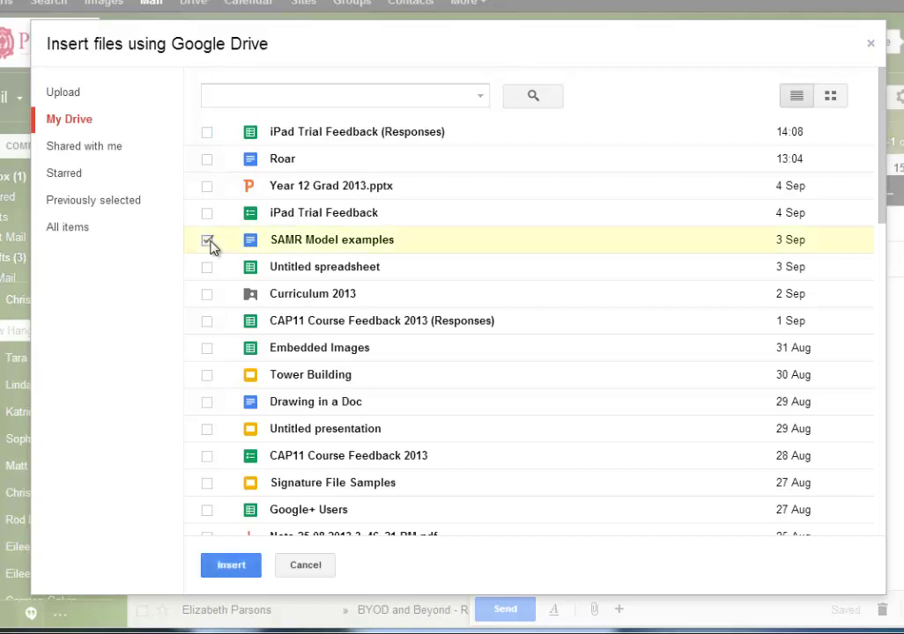
left_click(207, 294)
left_click(207, 347)
left_click(207, 348)
left_click(208, 294)
left_click(231, 565)
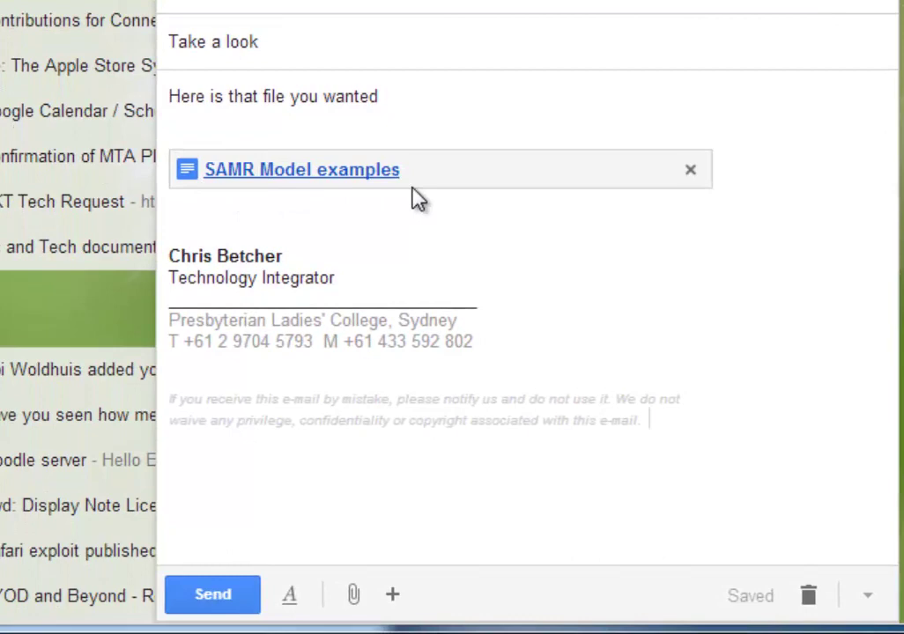
Step: Send the email, sharing the Drive file only with the recipients of this email as "Can view"
left_click(220, 604)
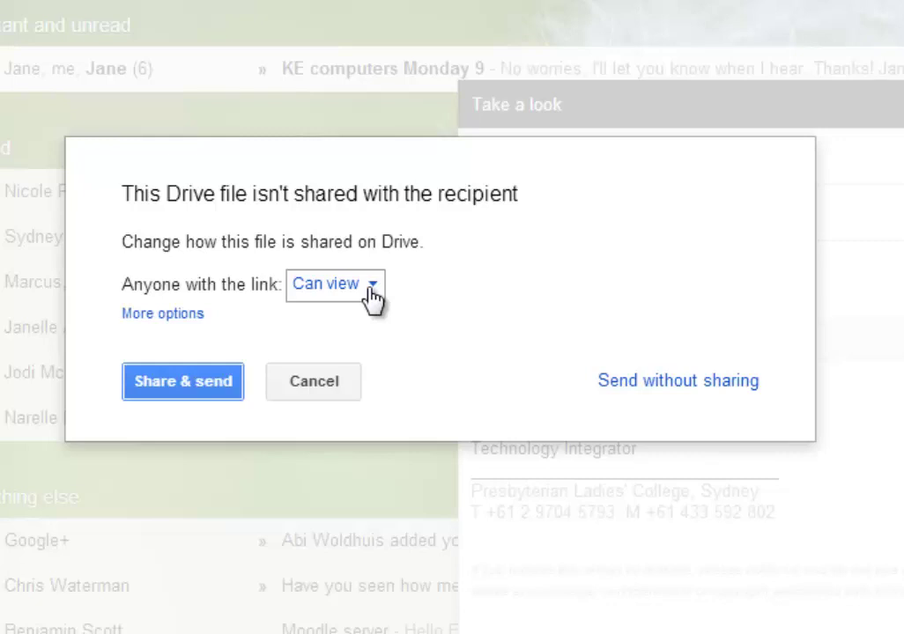
left_click(171, 313)
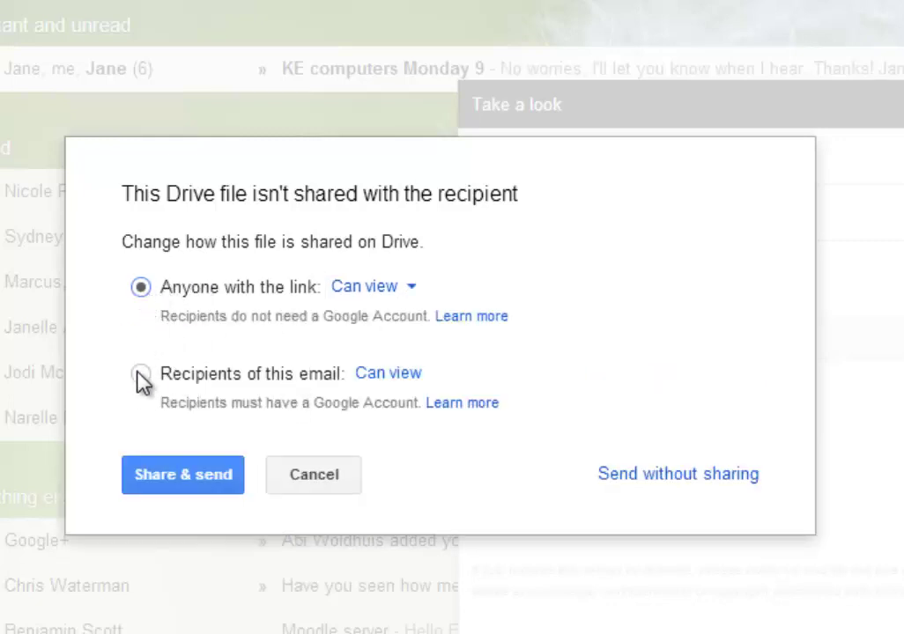
left_click(138, 377)
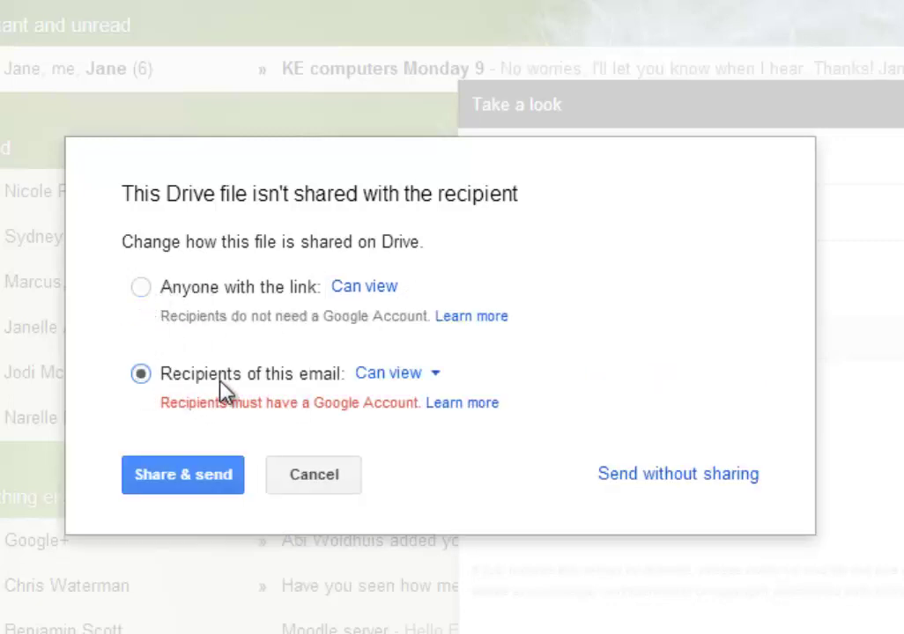
left_click(434, 376)
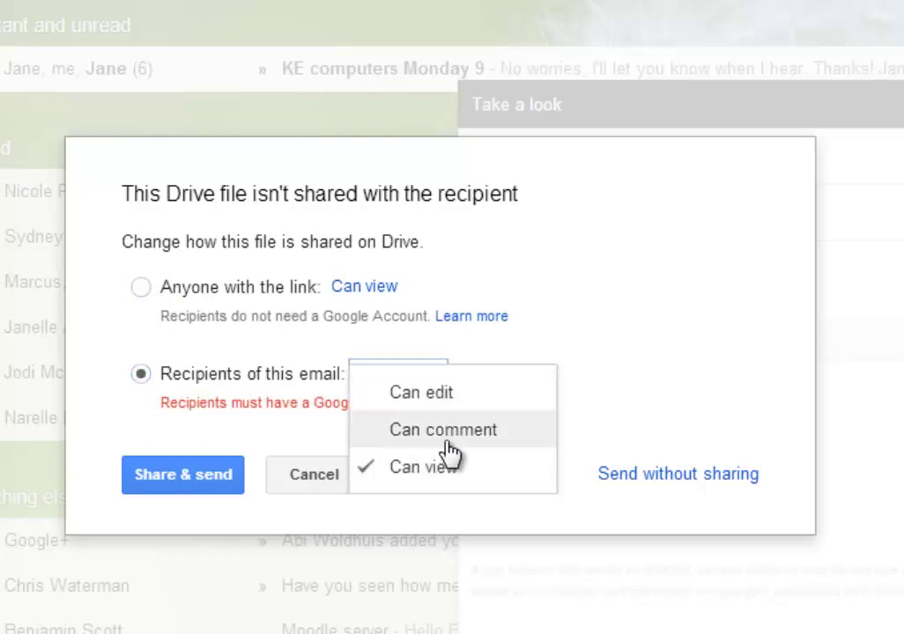
left_click(438, 386)
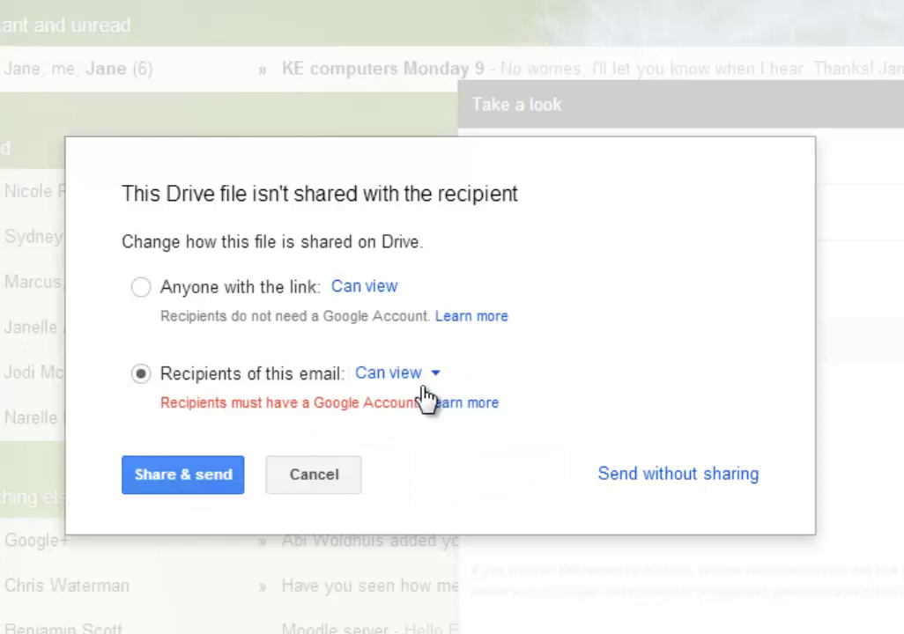
left_click(186, 481)
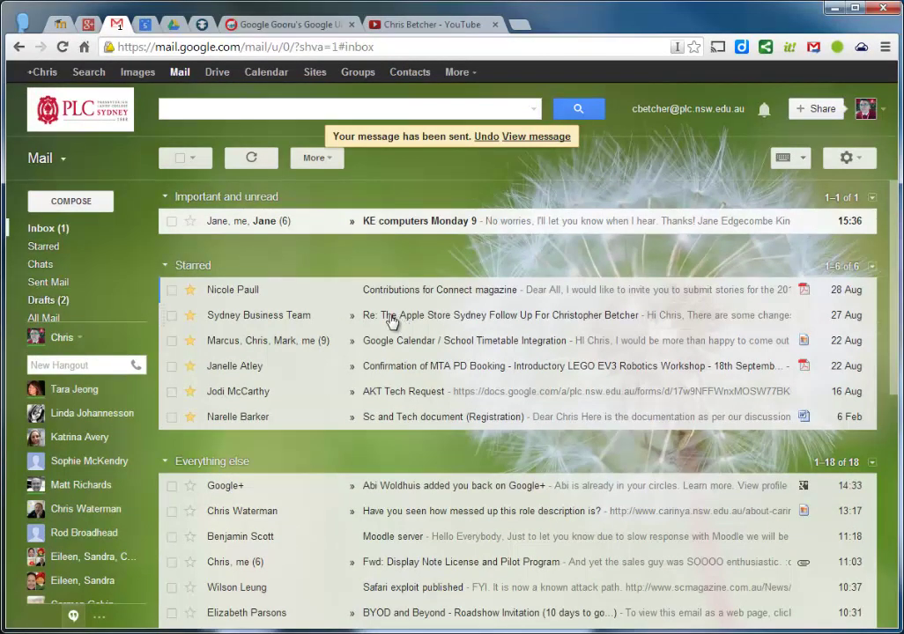
Step: Switch to Google Drive and check who has access in the sharing settings of SAMR Model examples
left_click(173, 29)
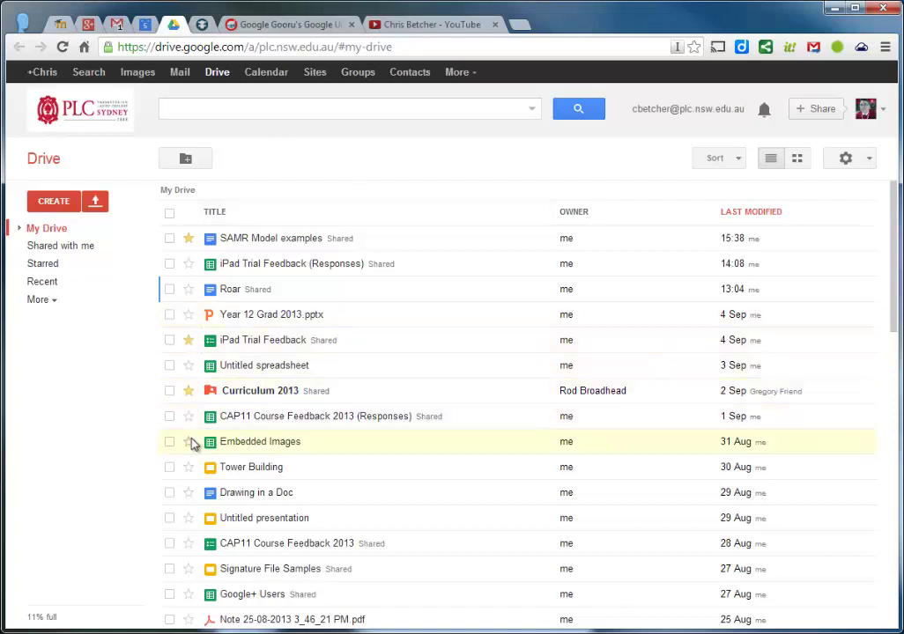
left_click(168, 238)
left_click(250, 156)
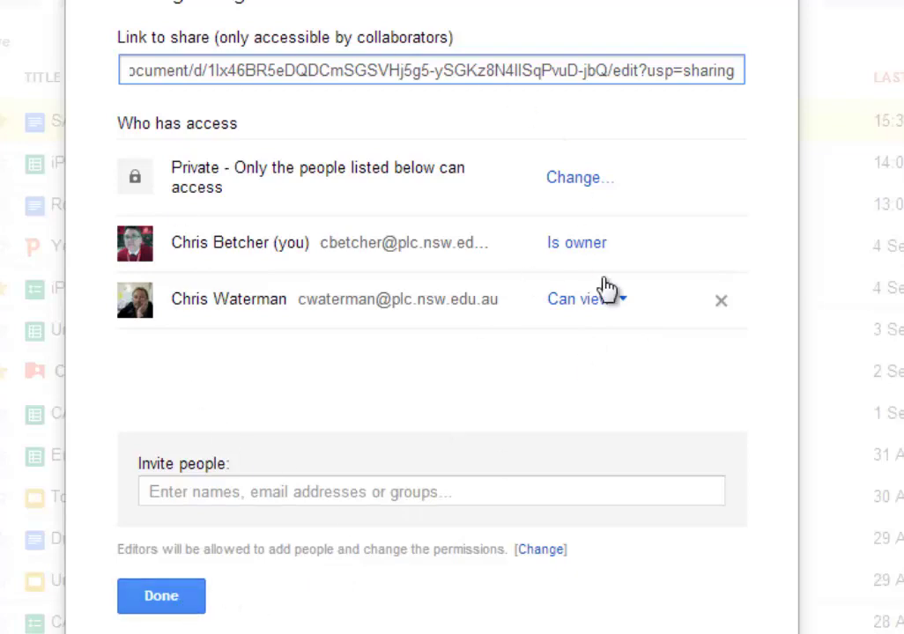
left_click(167, 601)
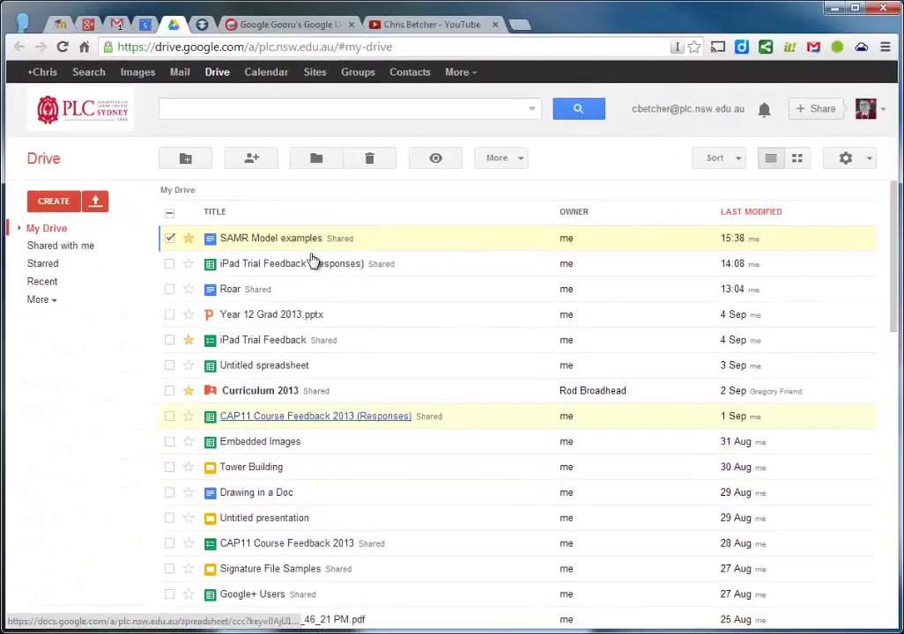
Step: Return to Gmail, start another new message and browse My Drive for files to insert
left_click(116, 25)
left_click(74, 200)
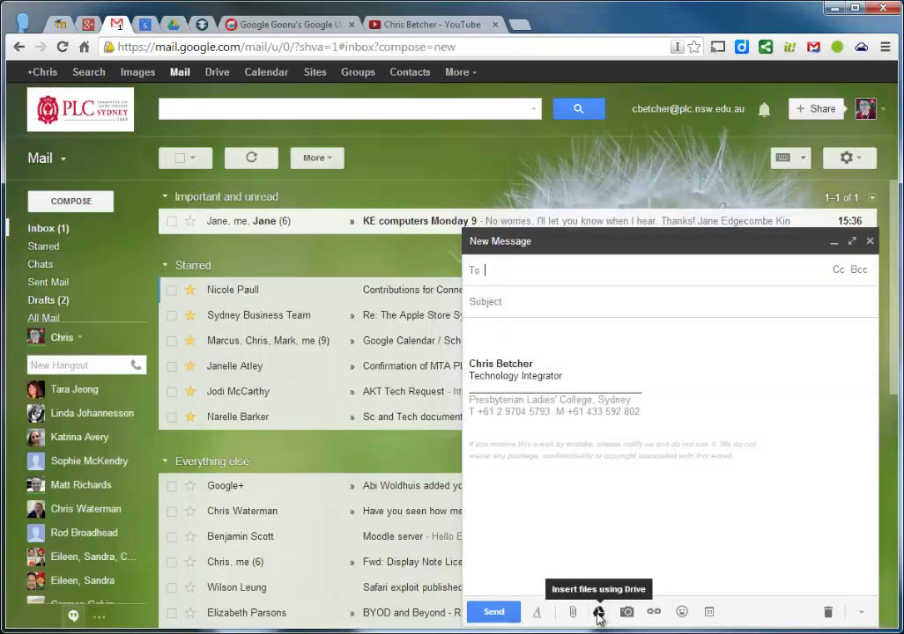
left_click(598, 612)
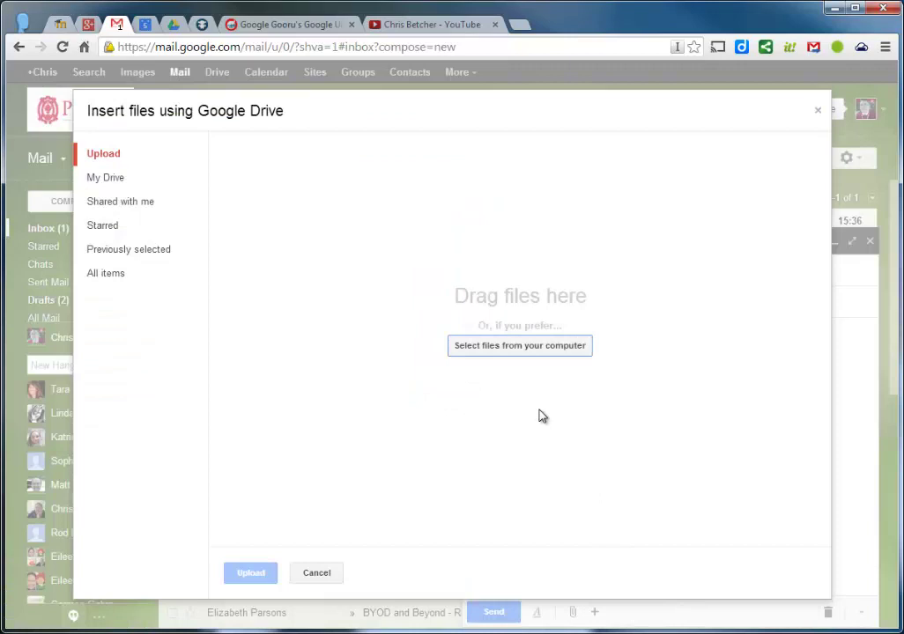
left_click(107, 178)
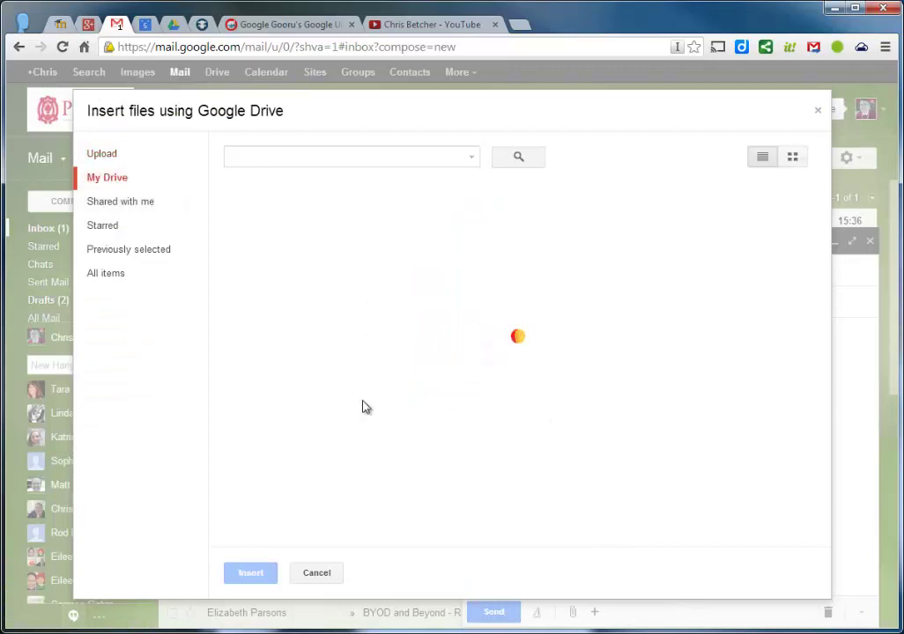